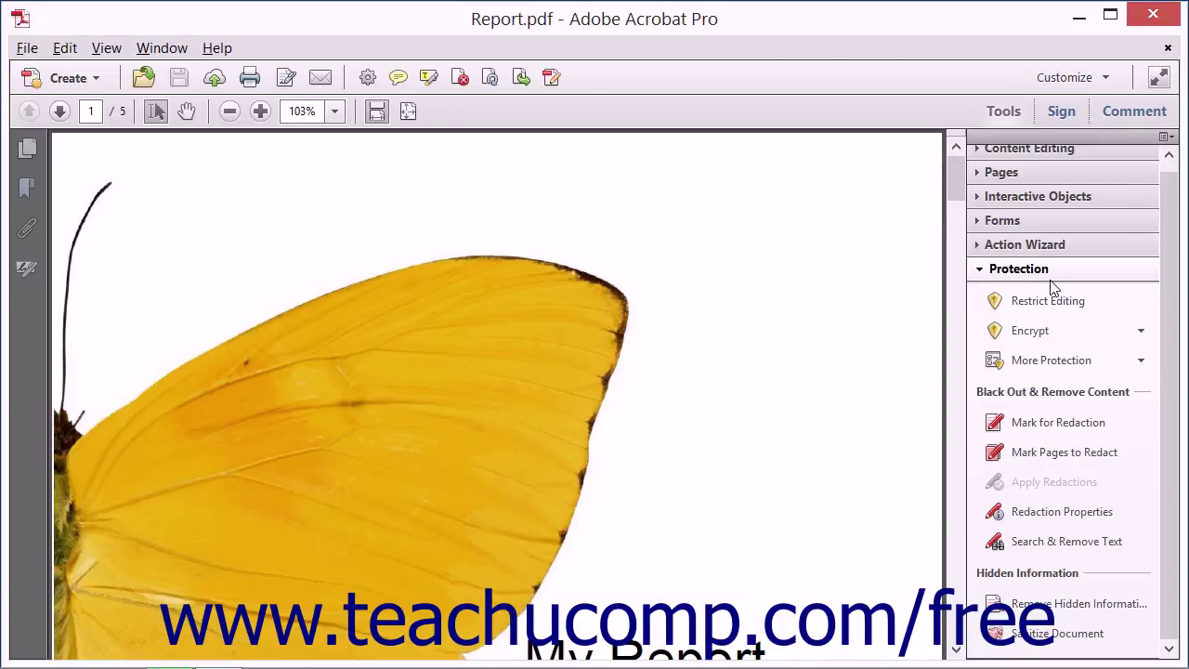
Choose Encrypt with Password from the Protection panel's Encrypt menu.
click(1055, 335)
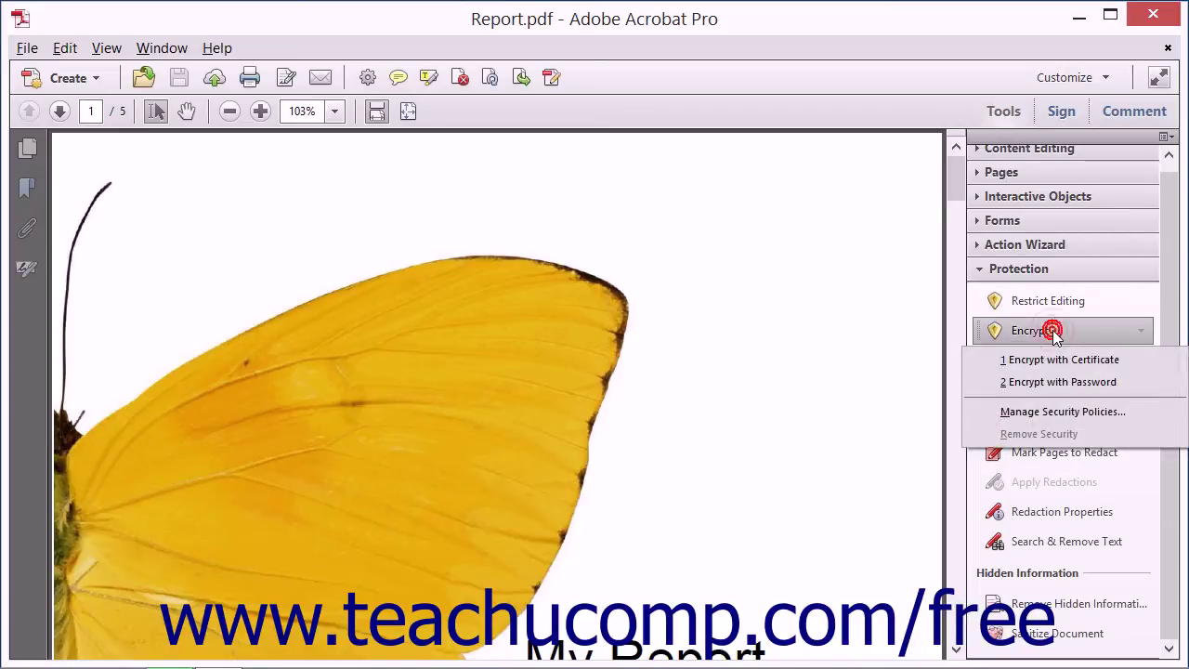
click(1055, 385)
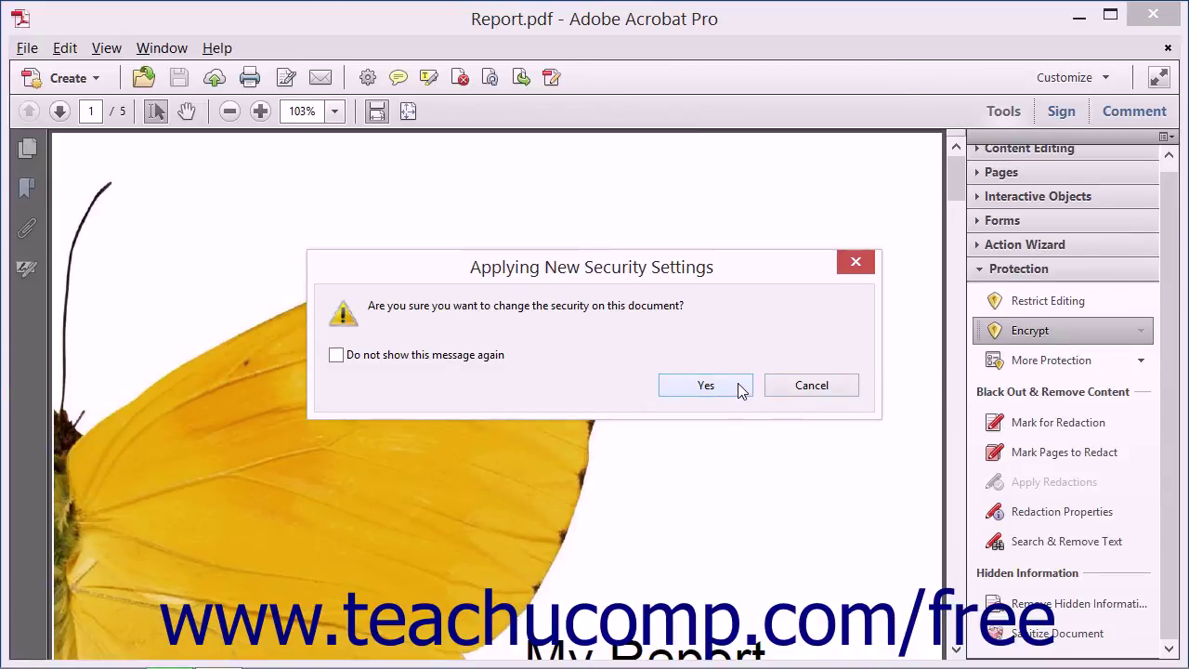
Accept the security change, require a password to open the document, and enter the open password.
click(738, 383)
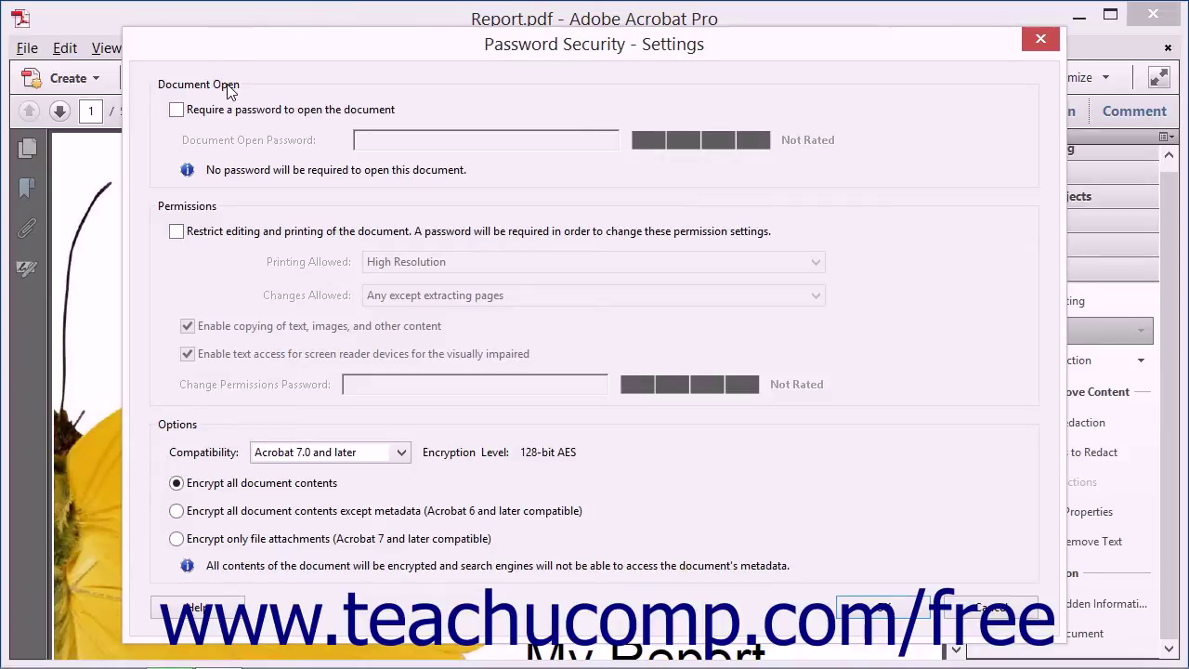
click(177, 110)
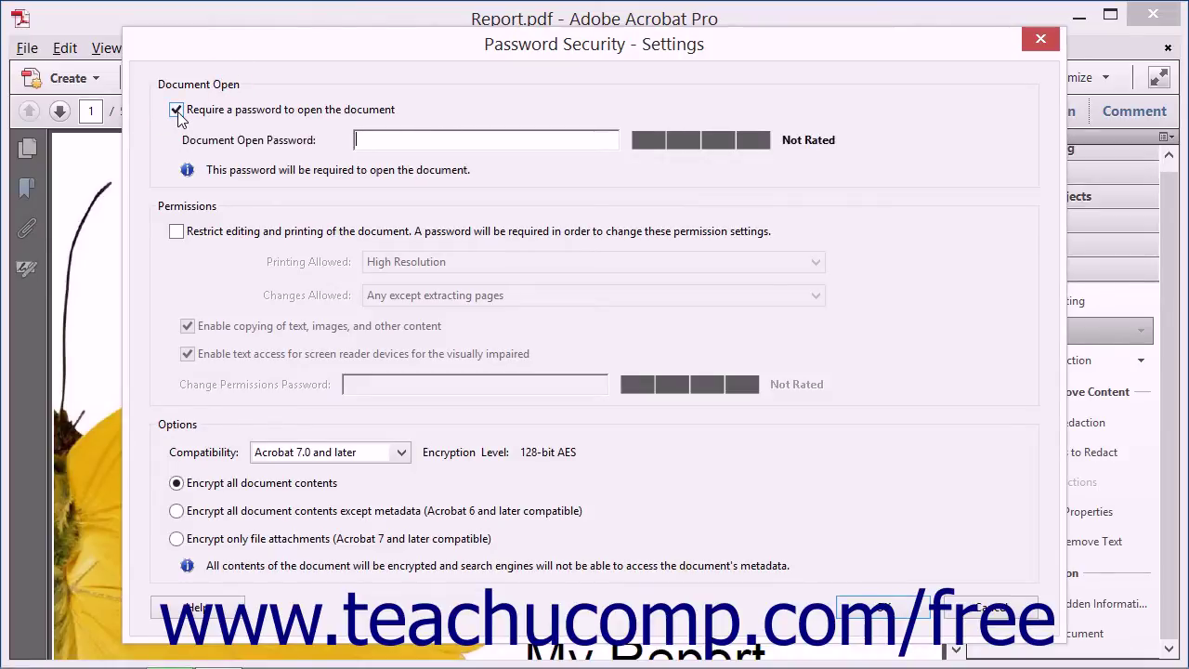
click(389, 140)
text(****)
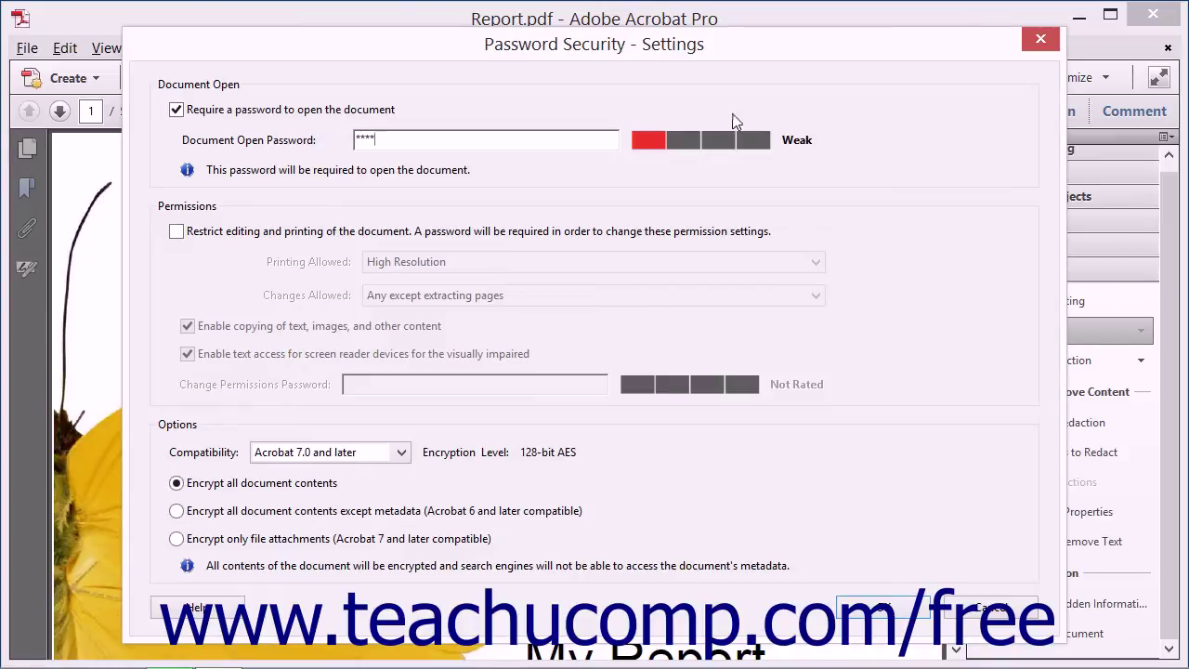
Restrict editing and printing, with Printing Allowed set to High Resolution and Changes Allowed set to None.
click(727, 122)
click(176, 232)
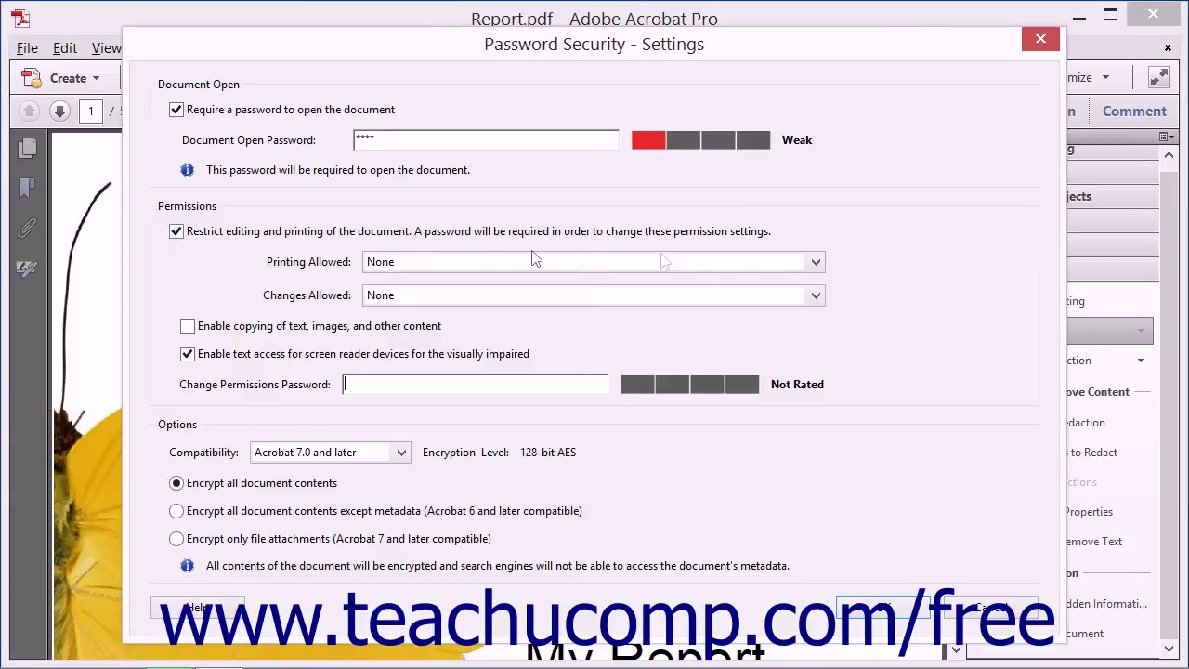
click(814, 263)
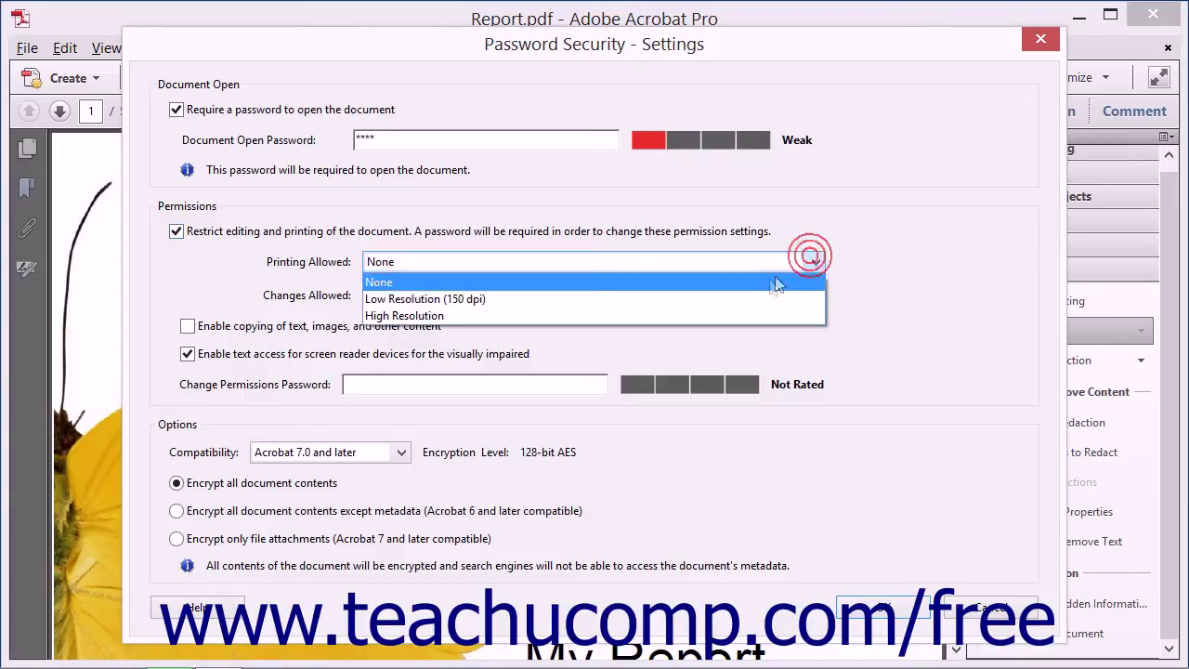
click(740, 311)
click(810, 296)
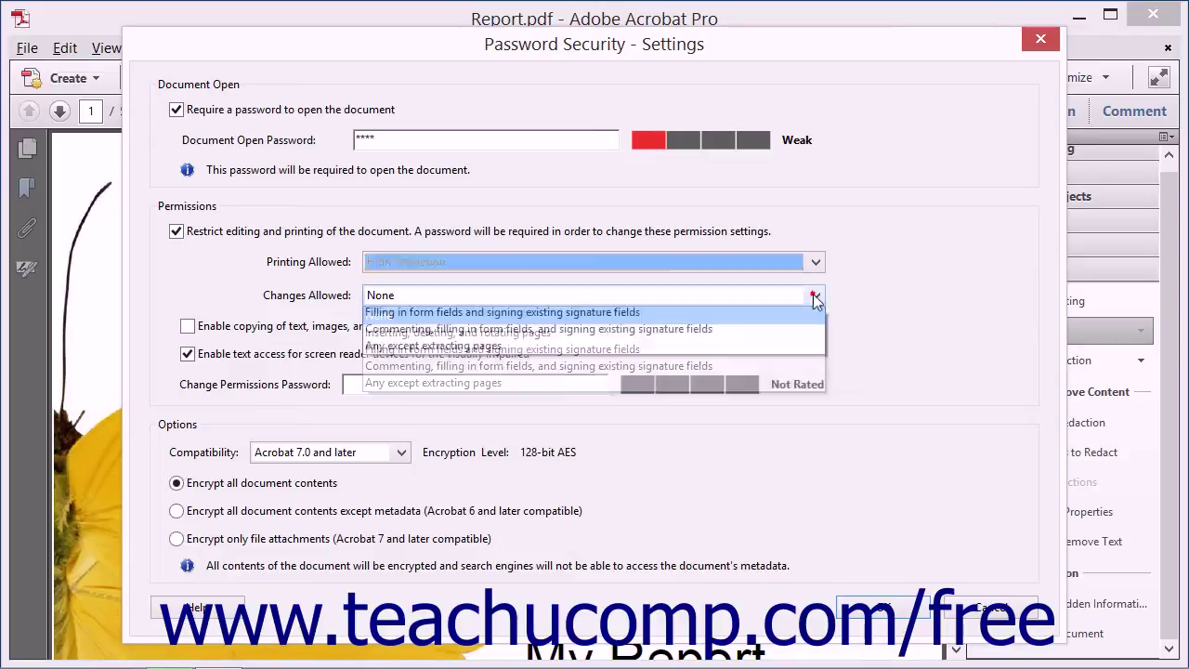
click(743, 319)
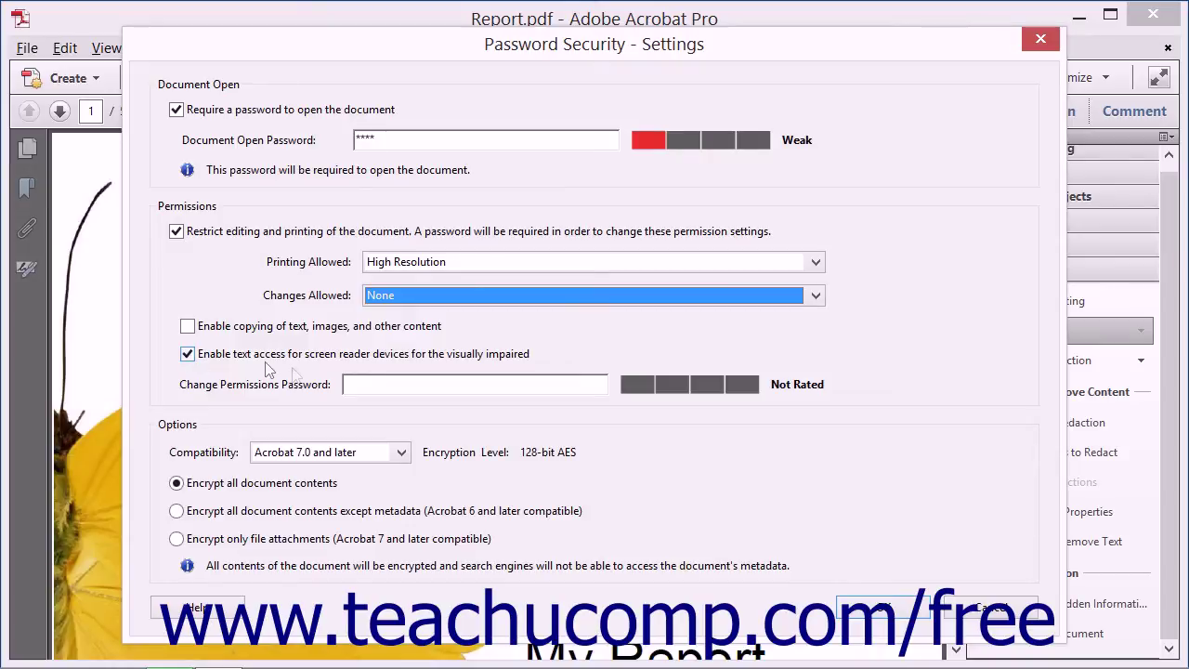
Enter the change-permissions password, correcting a mistyped first attempt.
click(369, 383)
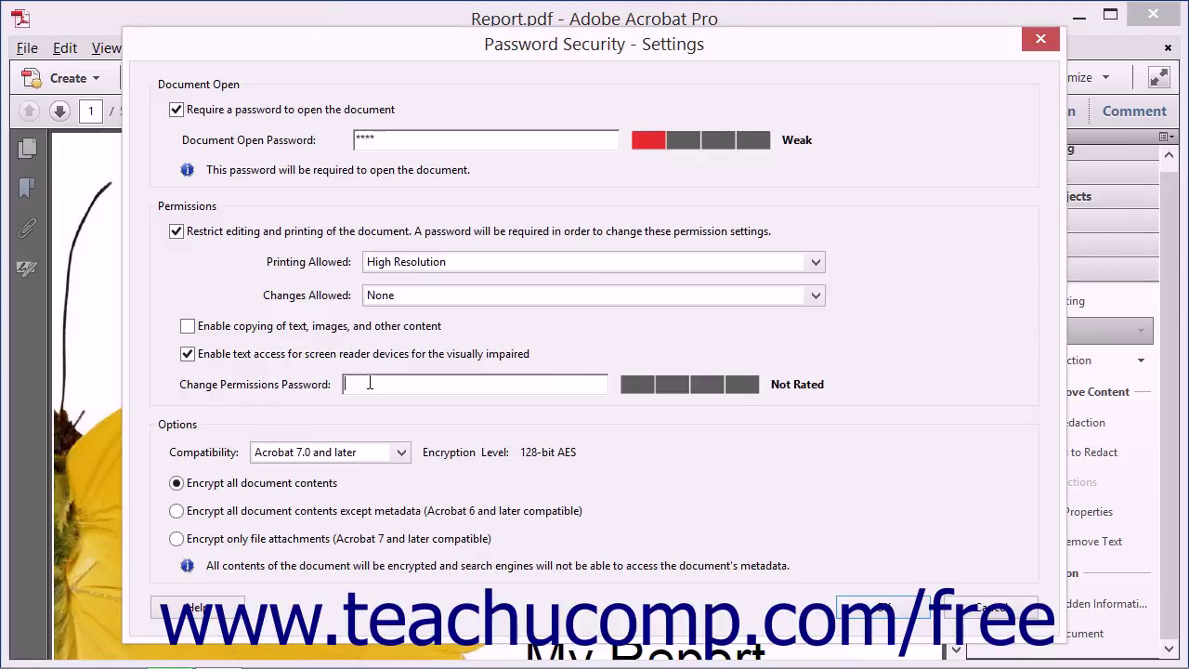
text(*****)
key(BackSpace)
key(BackSpace)
key(BackSpace)
key(BackSpace)
key(BackSpace)
text(****)
Keep compatibility at Acrobat 7.0 and later and accept the password security settings.
click(400, 453)
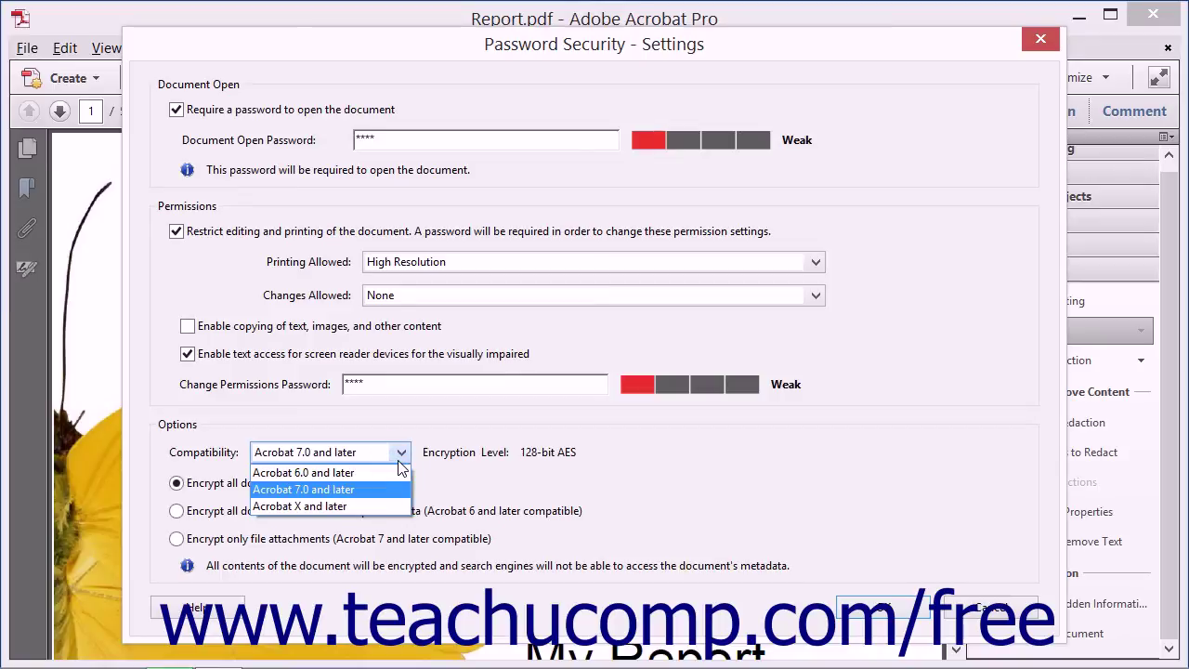
click(384, 490)
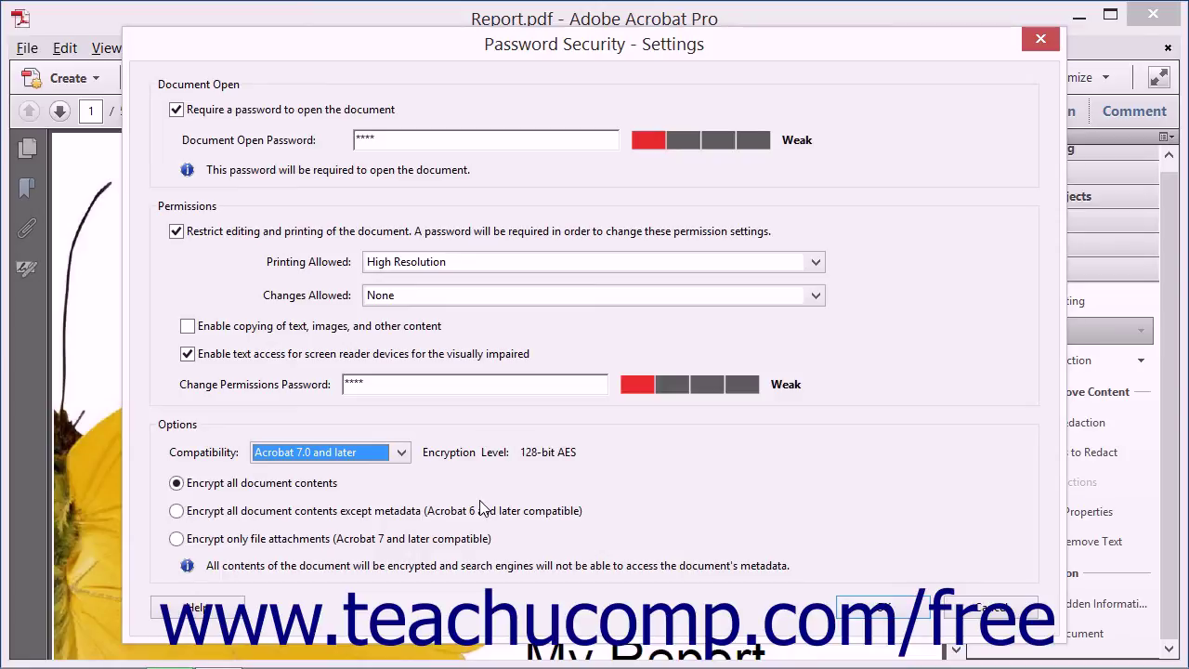
click(905, 613)
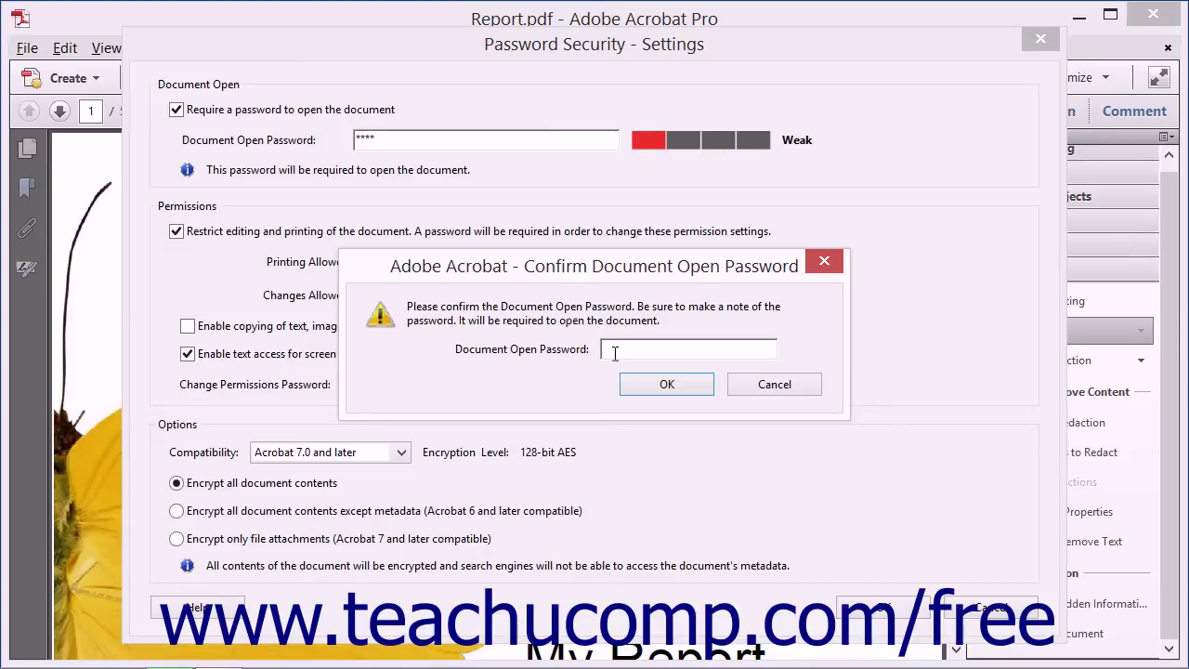
Re-enter the open and permissions passwords to confirm them, acknowledging both security notices.
text(****)
click(693, 387)
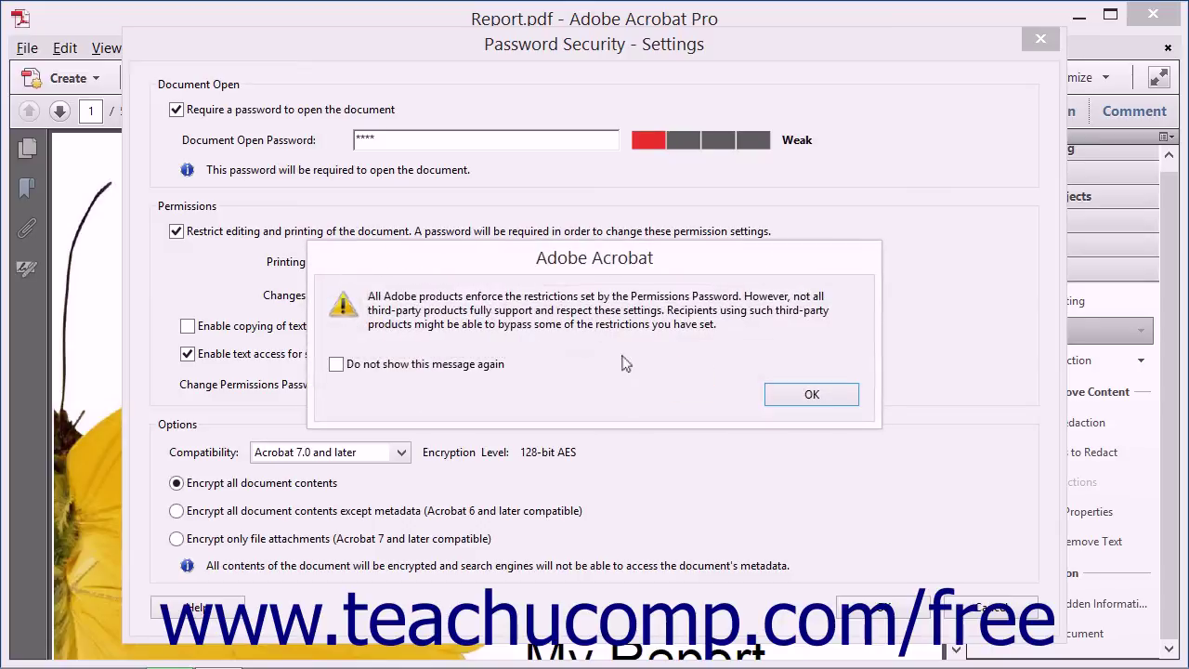
click(797, 397)
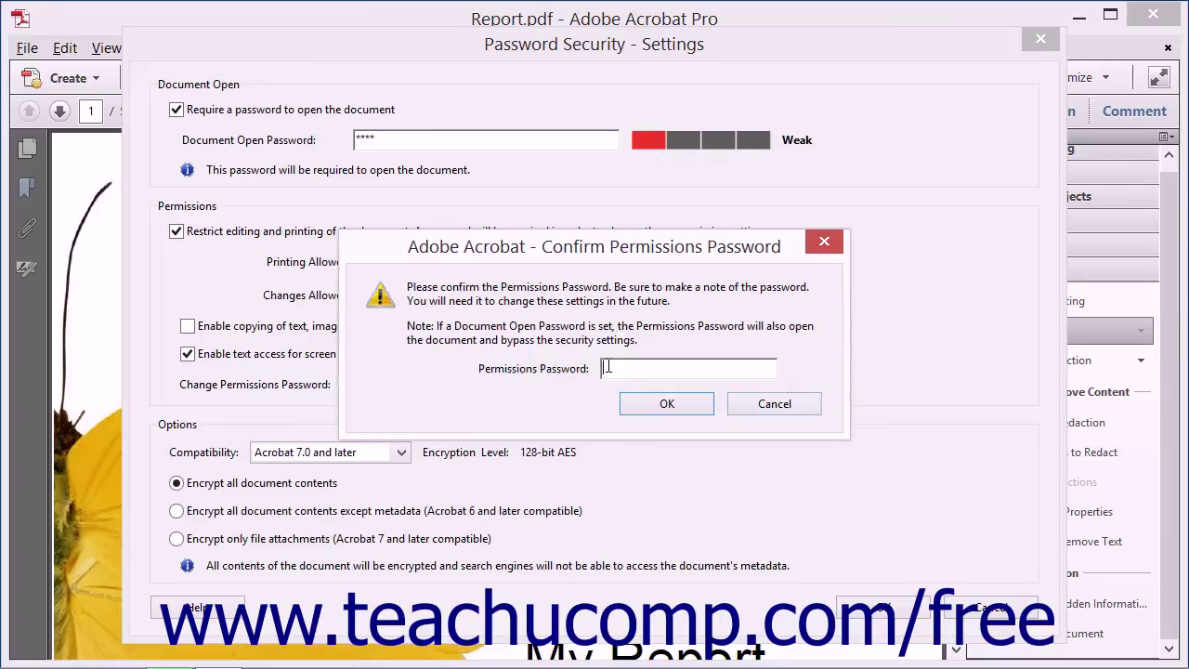
text(****)
click(663, 402)
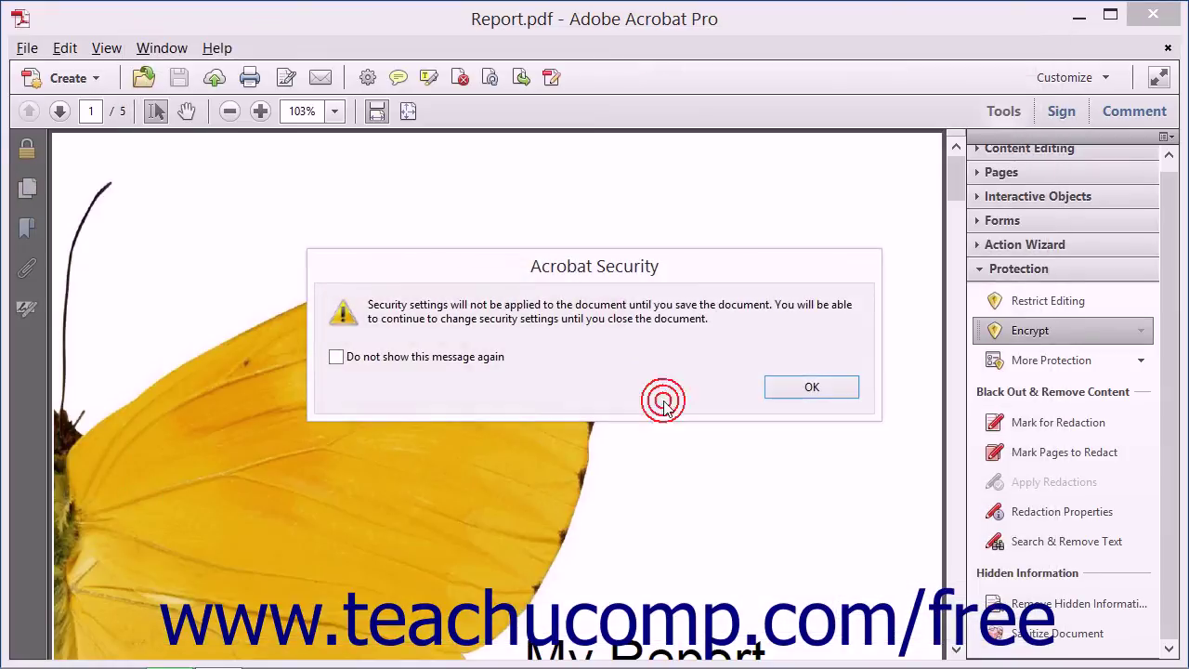
click(778, 396)
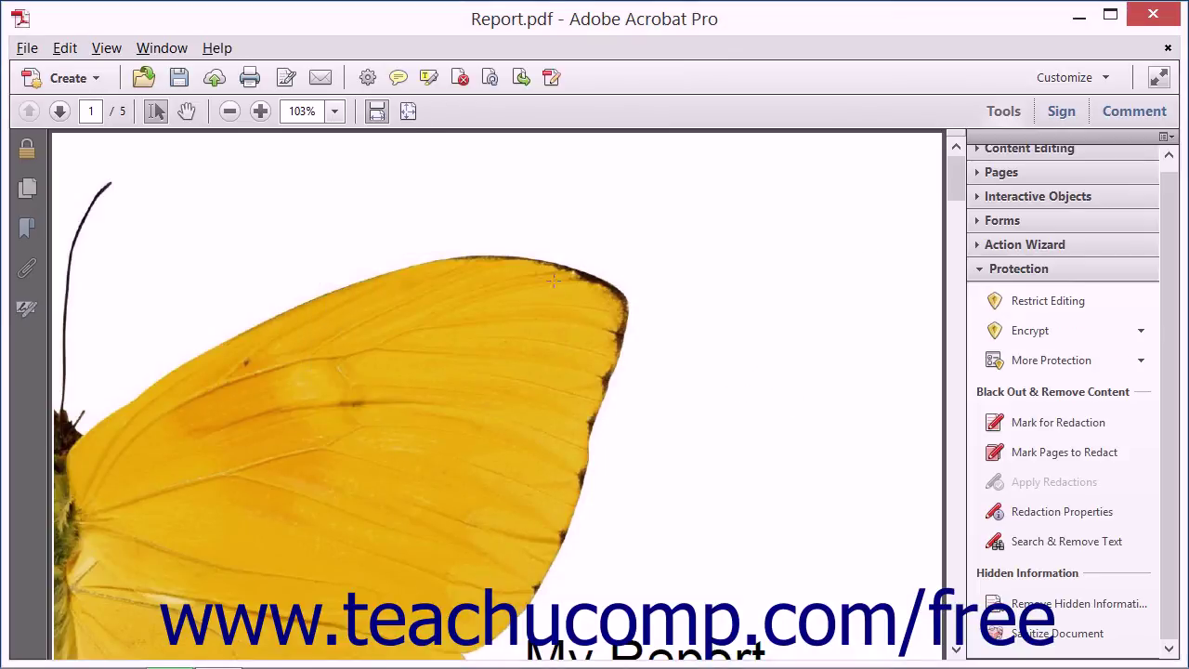
Save Report.pdf from the toolbar so its title shows SECURED.
click(179, 79)
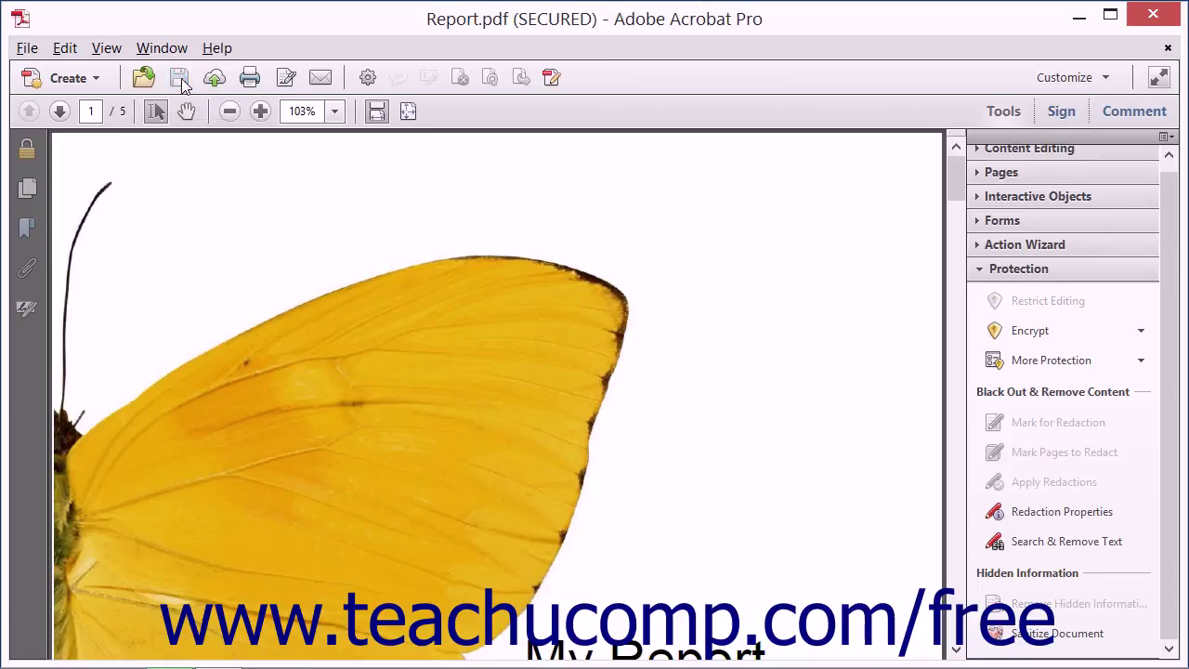